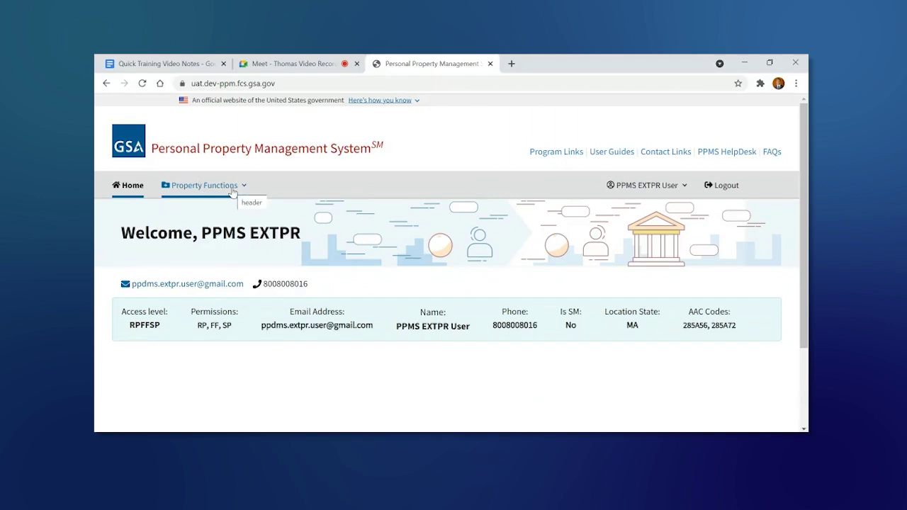
Go to Property Functions > Manage Property and open the Flower pots report for editing
click(232, 190)
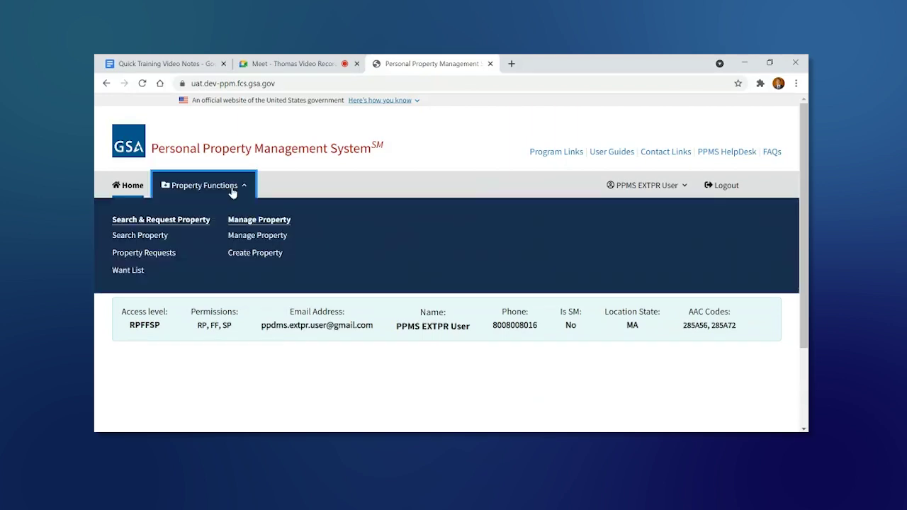
click(254, 236)
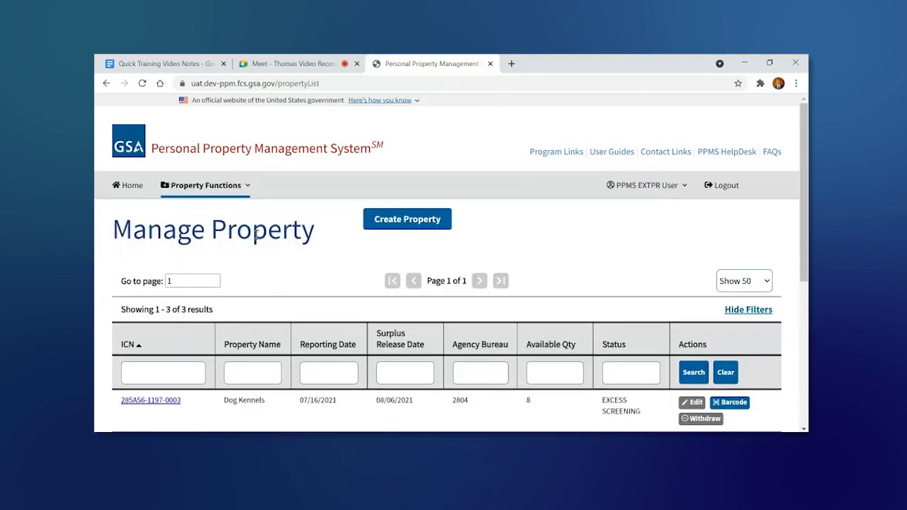
scroll(291, 261, down, 2)
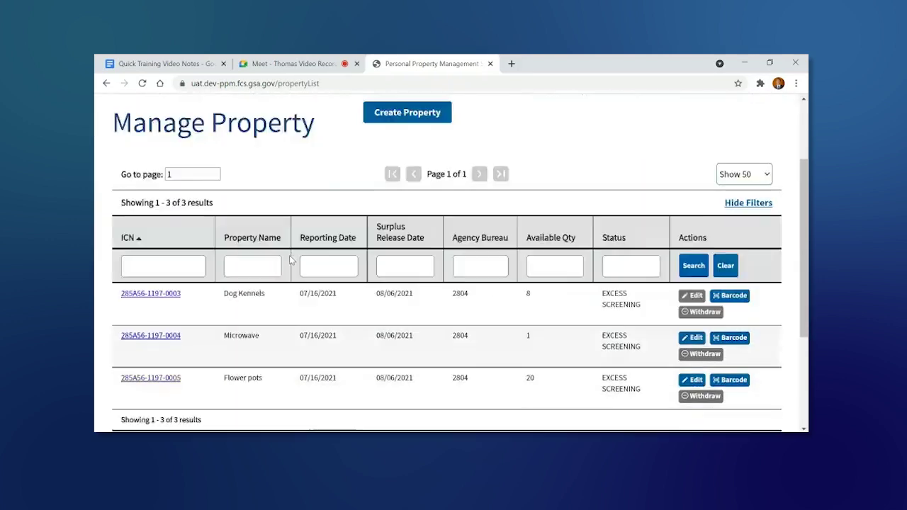
scroll(290, 261, down, 1)
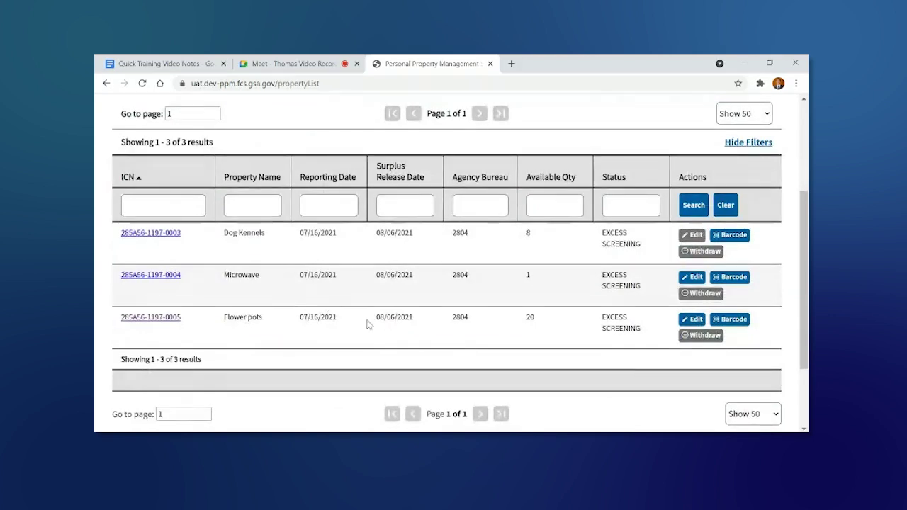
click(687, 324)
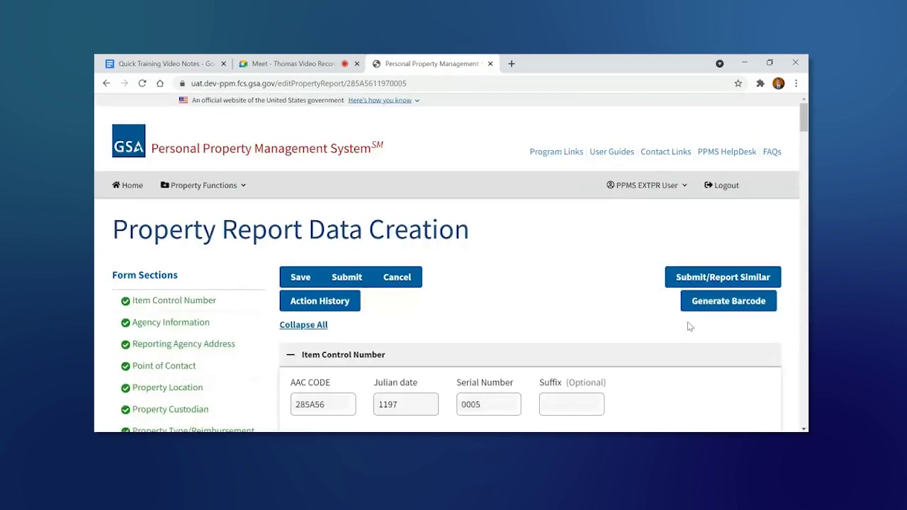
scroll(553, 282, down, 2)
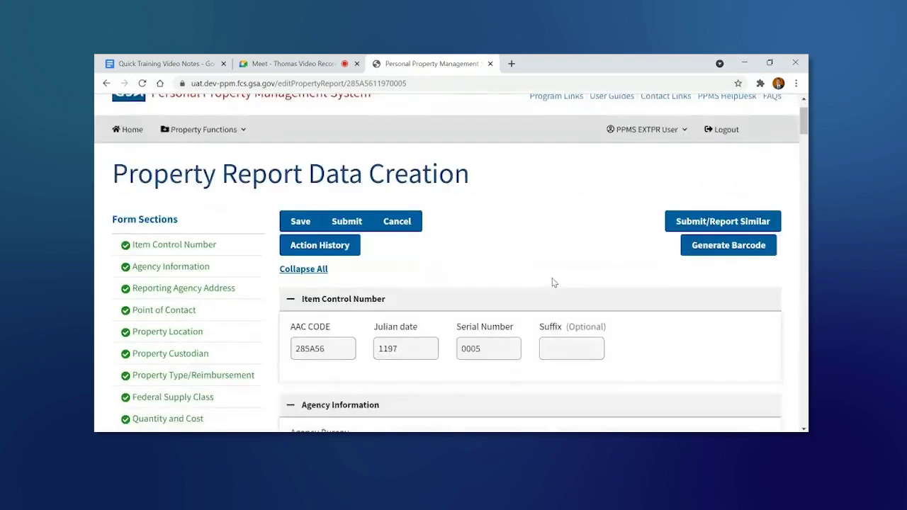
scroll(239, 281, down, 1)
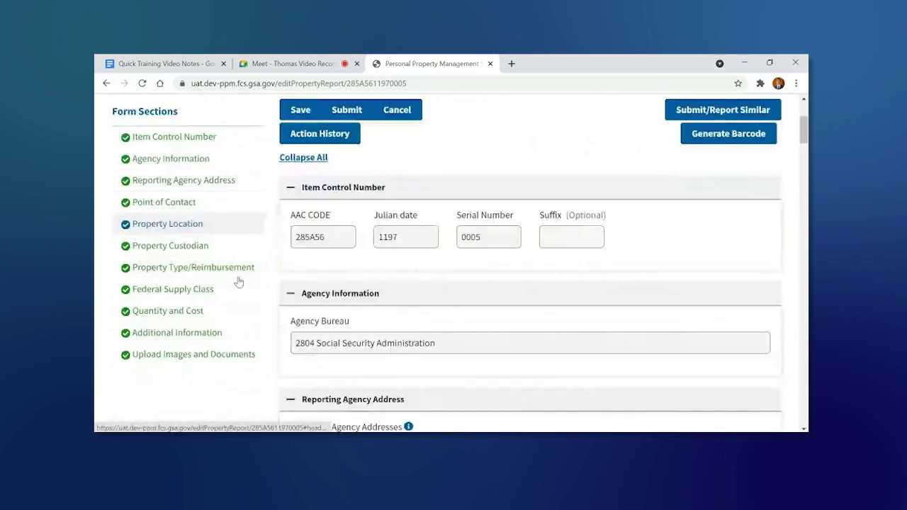
Delete Flower pots.jpg from the Upload Images and Documents section, confirming the removal
click(177, 357)
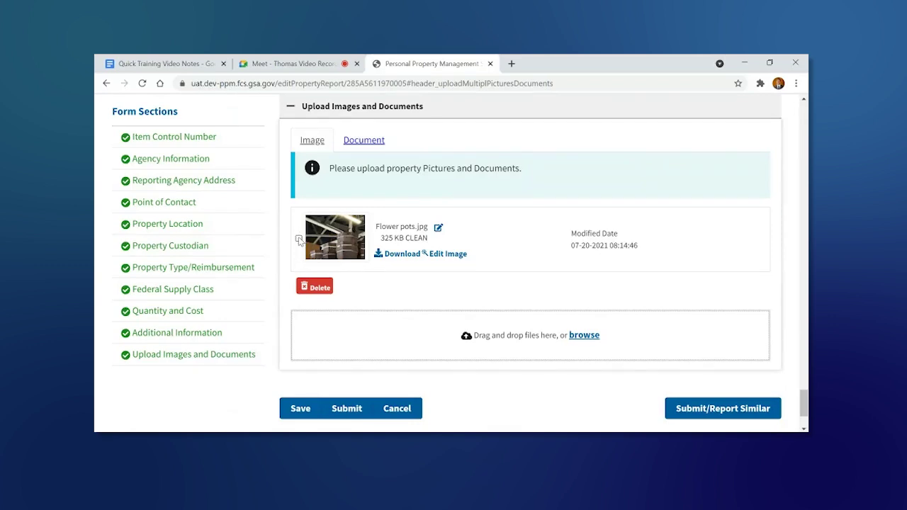
click(299, 240)
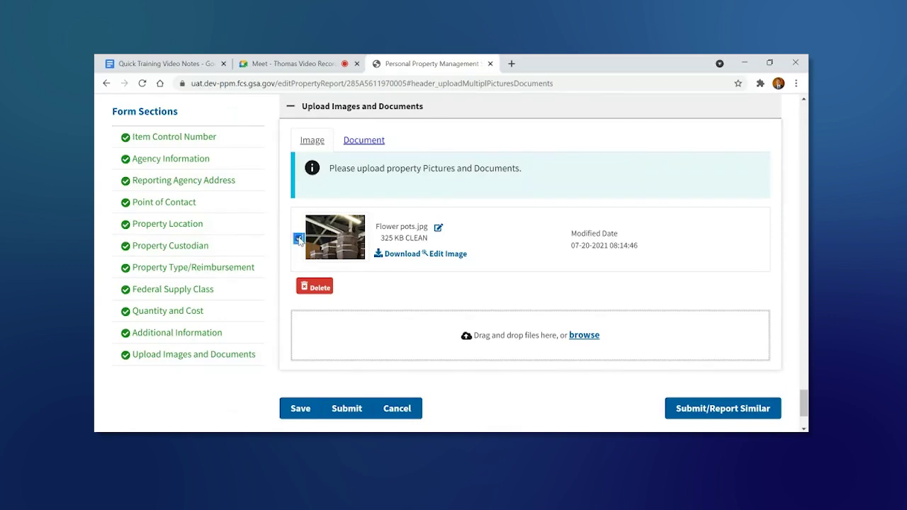
click(320, 288)
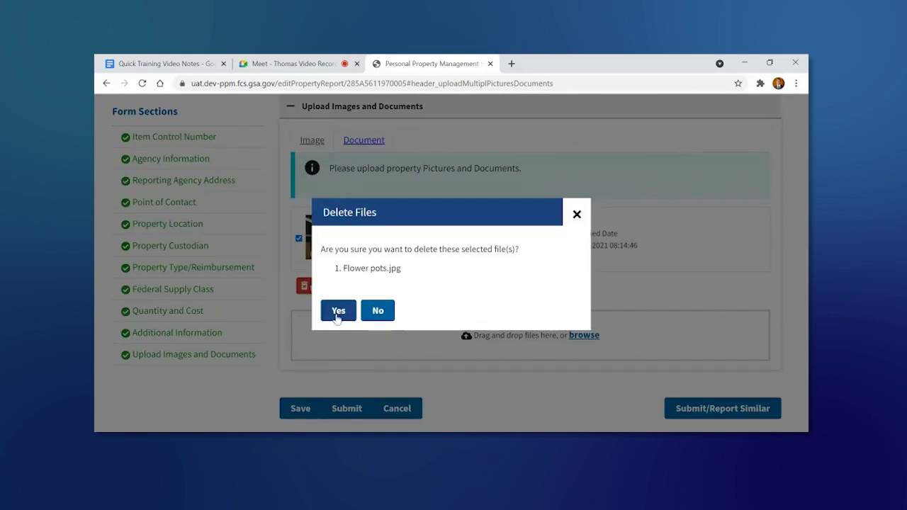
click(337, 316)
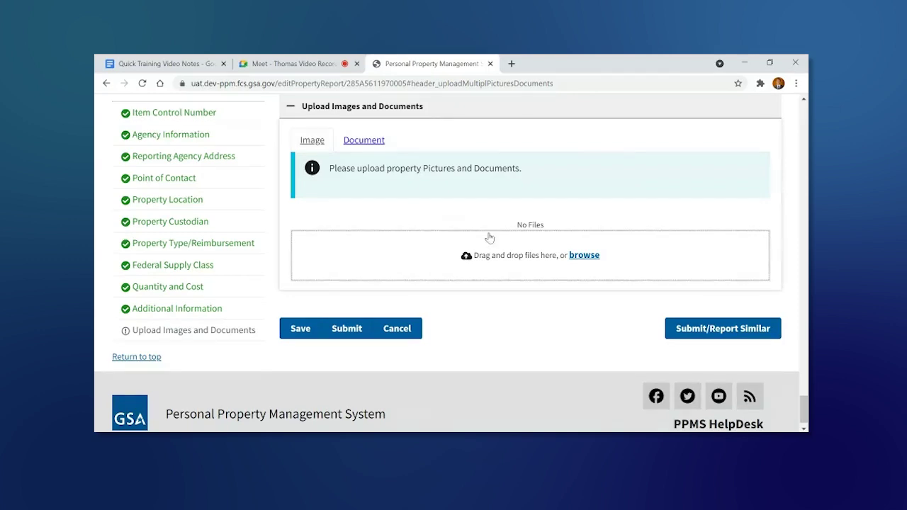
Re-upload Flower pots.jpg from the Downloads folder as the report image
click(591, 259)
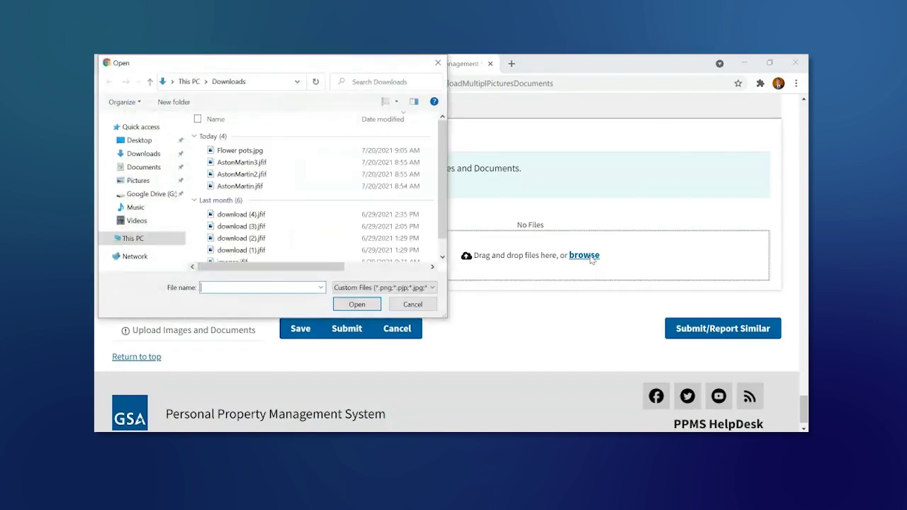
click(333, 153)
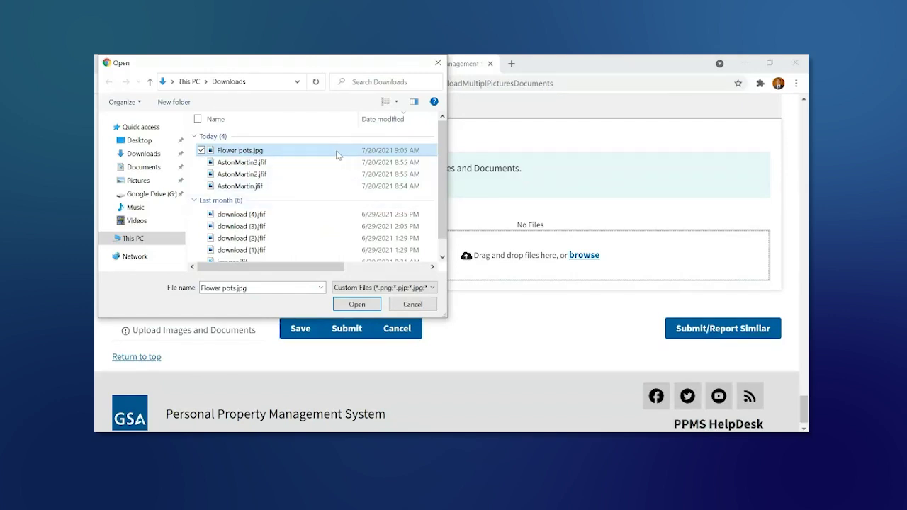
click(360, 306)
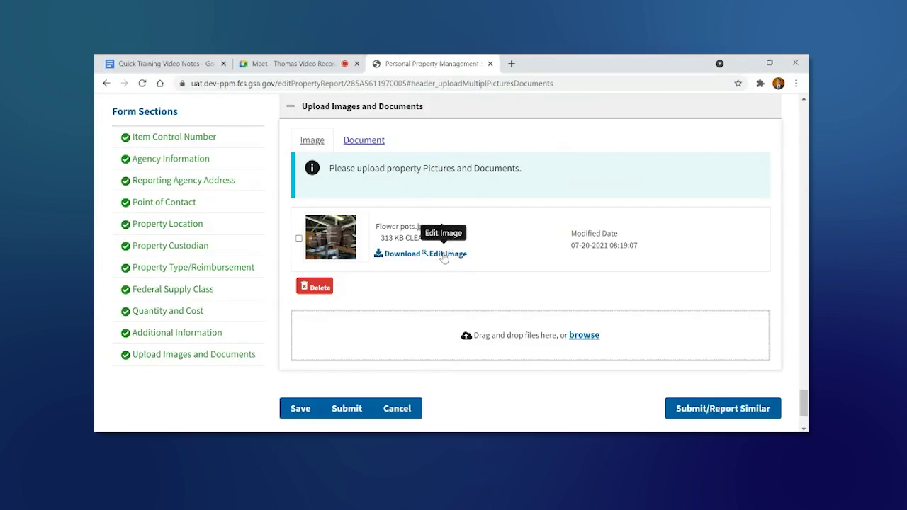
Open Flower pots.jpg in the image editor, try a crop, then cancel it to keep the original
click(441, 258)
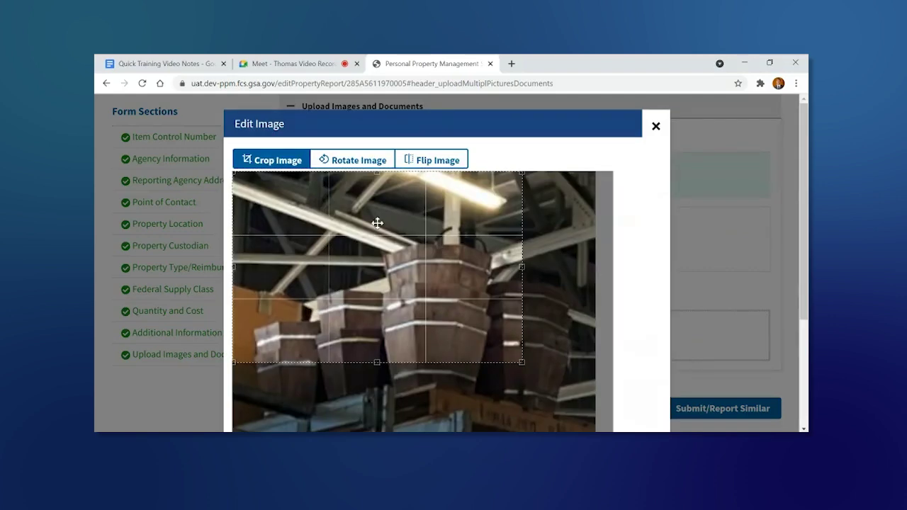
scroll(377, 230, down, 3)
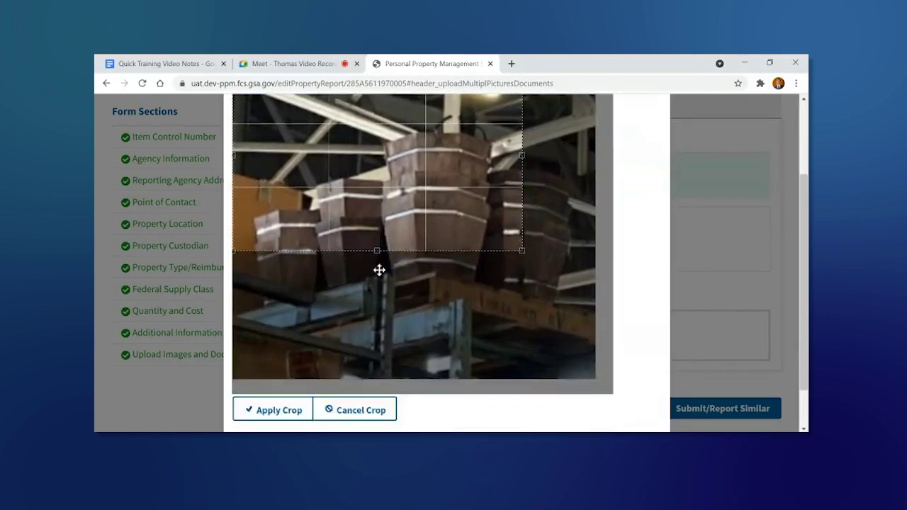
scroll(534, 374, up, 3)
drag(522, 362, 587, 428)
scroll(506, 316, down, 3)
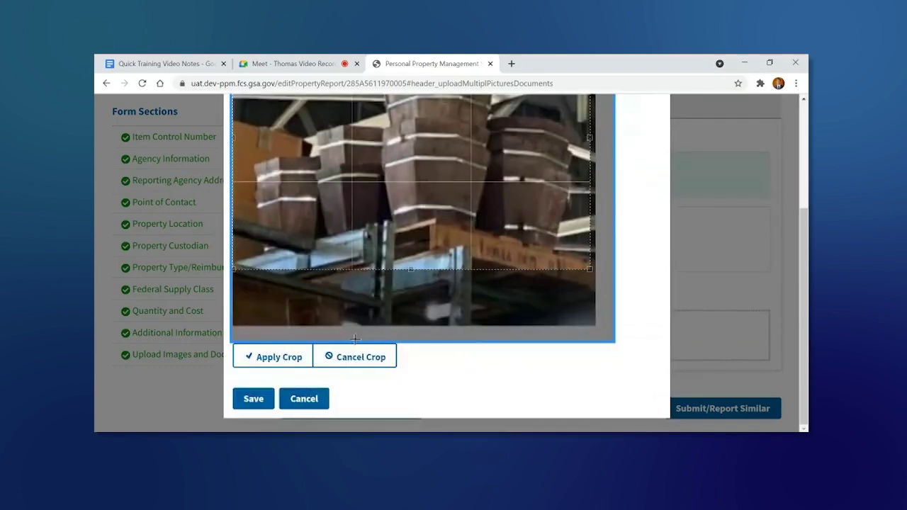
click(289, 363)
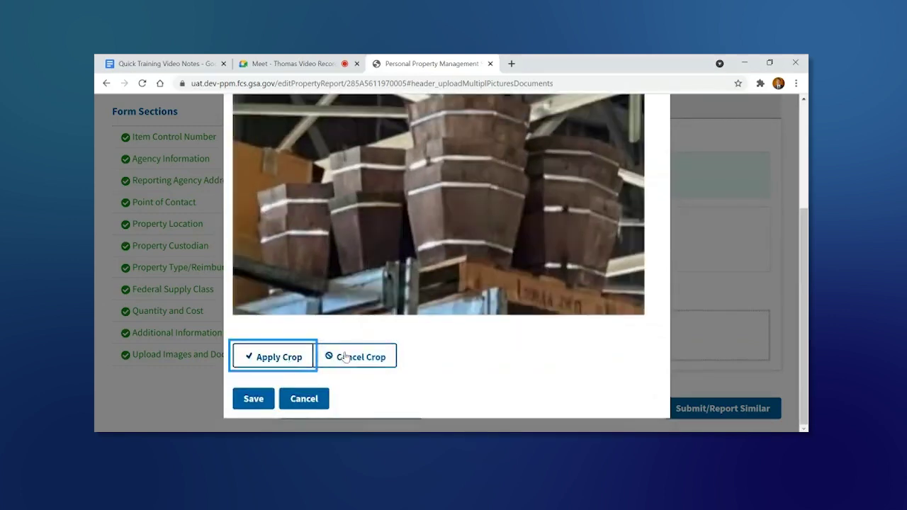
click(358, 358)
scroll(363, 212, up, 3)
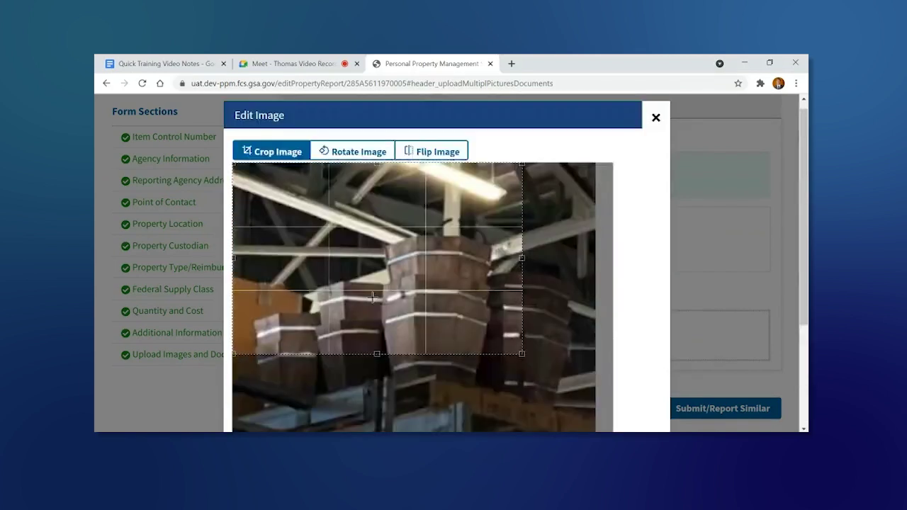
Rotate the flower pots photo left and right, ending in landscape orientation
click(356, 160)
scroll(382, 240, down, 5)
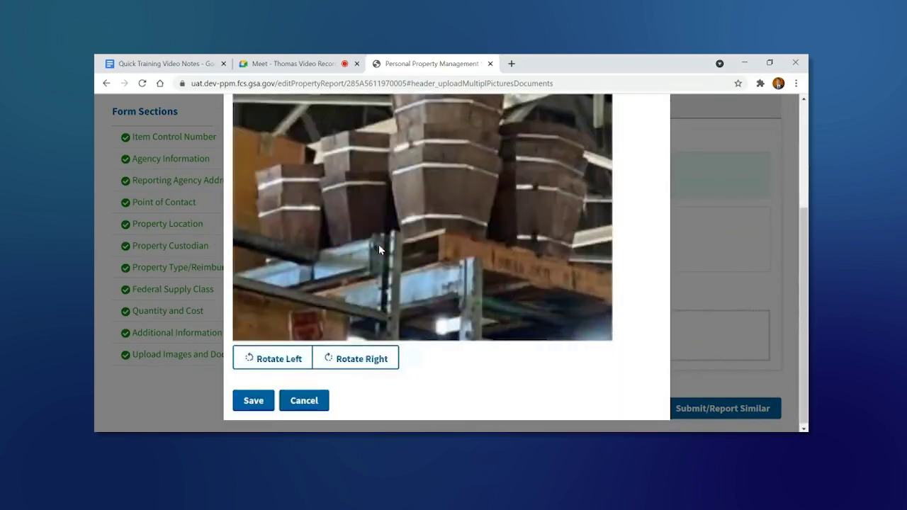
click(279, 357)
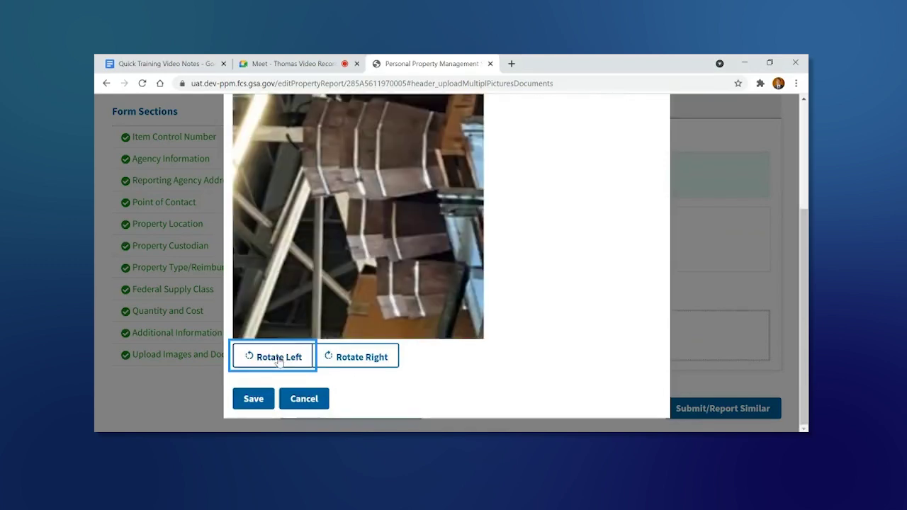
click(279, 360)
click(343, 357)
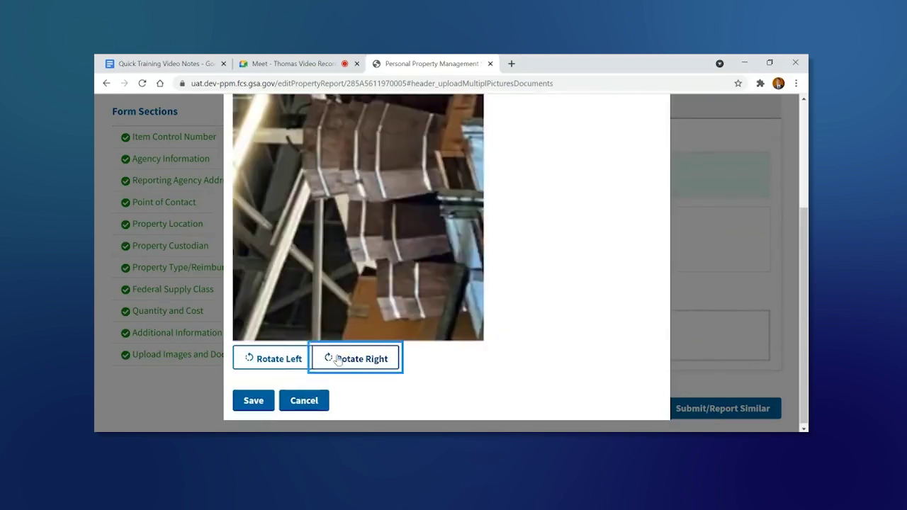
click(338, 360)
scroll(377, 200, up, 5)
Flip the photo horizontally and vertically, then save the edited image to the report
click(432, 160)
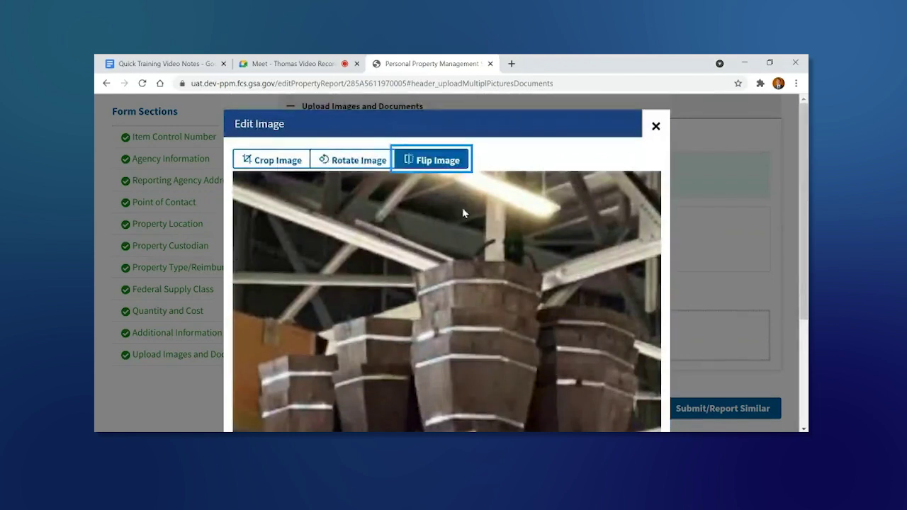
scroll(464, 213, down, 5)
click(281, 357)
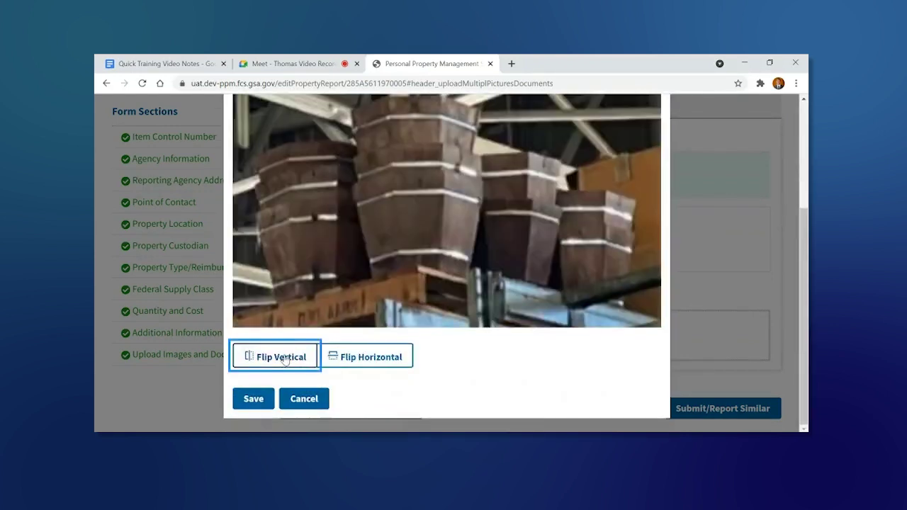
click(369, 359)
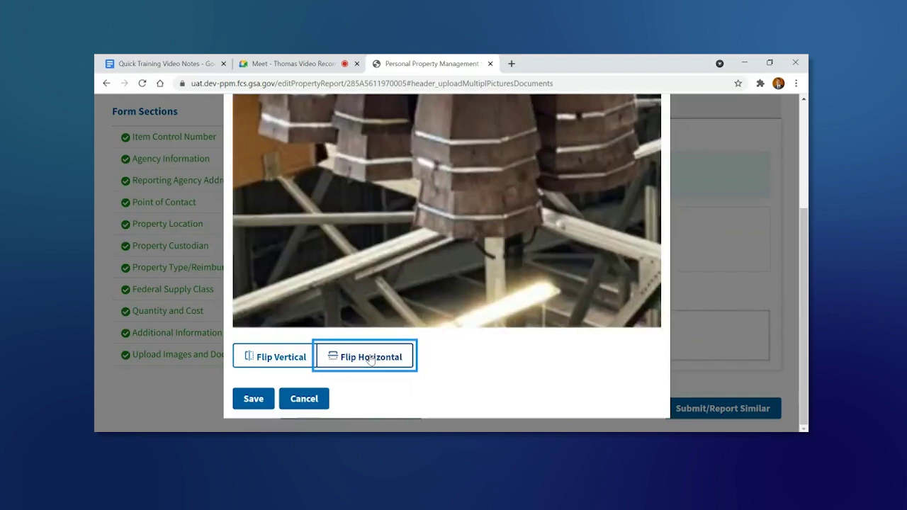
click(370, 358)
click(370, 358)
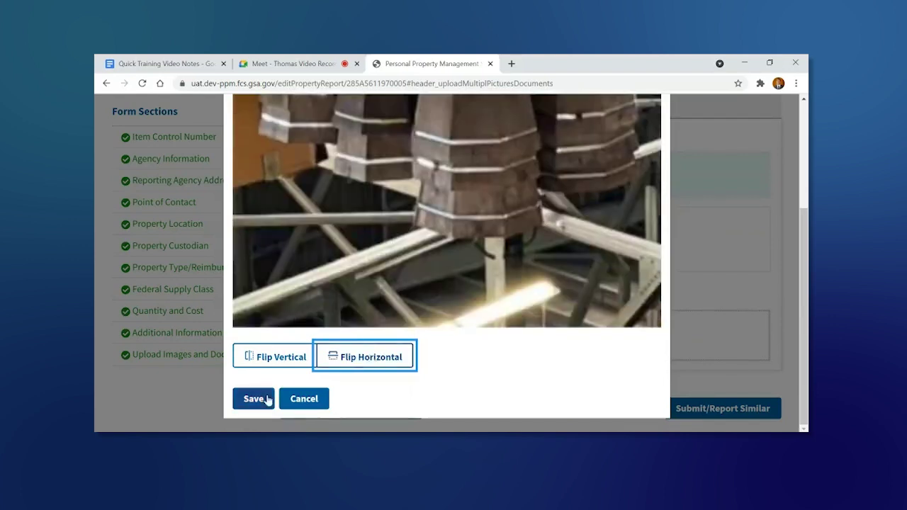
scroll(268, 401, up, 5)
scroll(353, 211, down, 5)
click(251, 398)
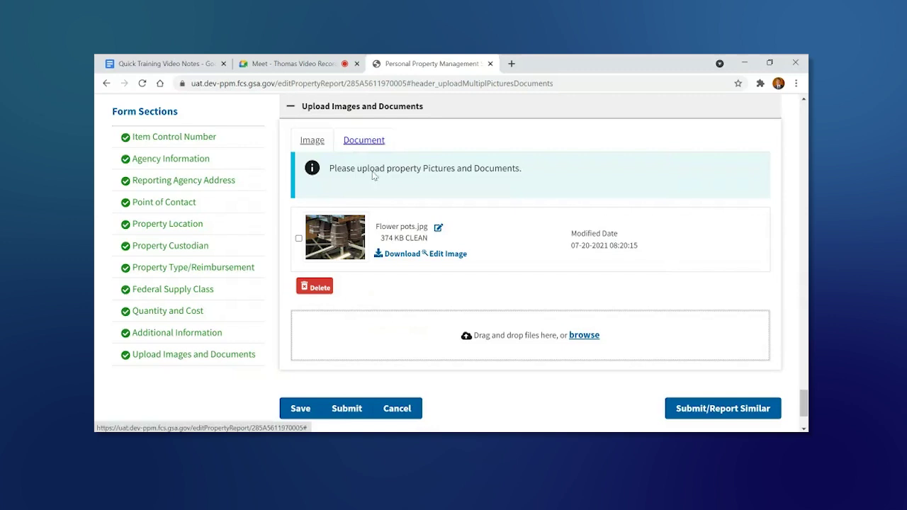
Upload AstonMartin3, AstonMartin2 and AstonMartin.jfif, then move Flower pots.jpg down two places
click(569, 343)
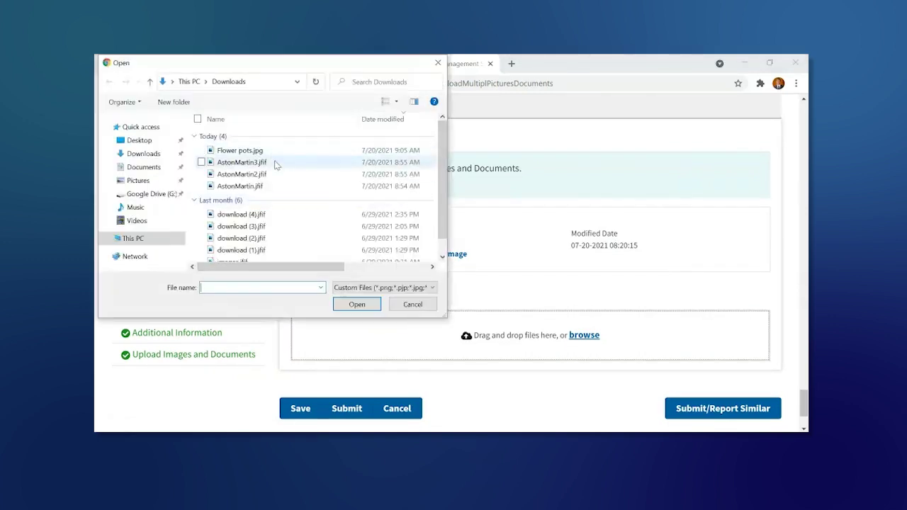
click(276, 163)
ctrl+click(277, 174)
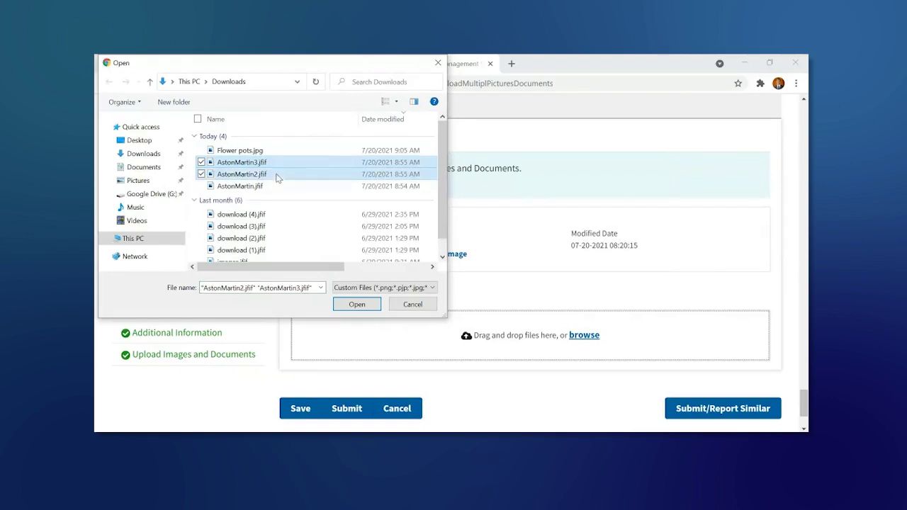
ctrl+click(276, 185)
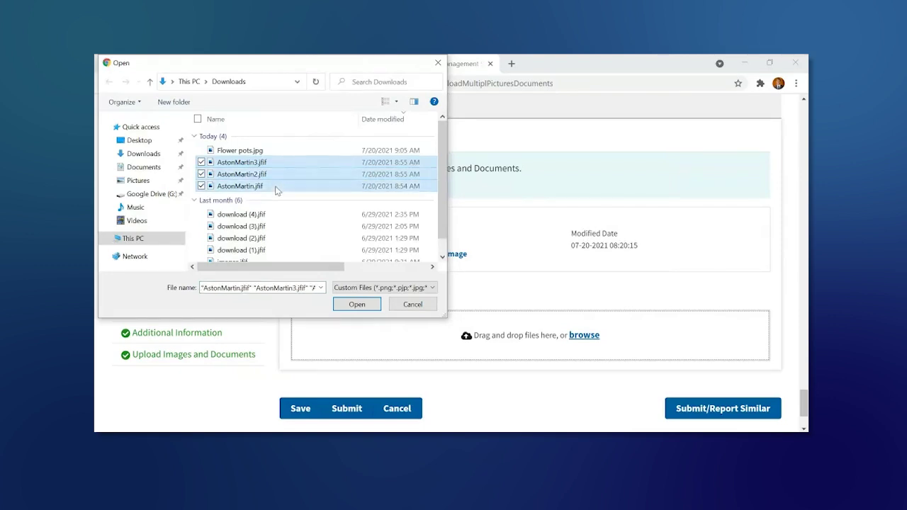
click(356, 304)
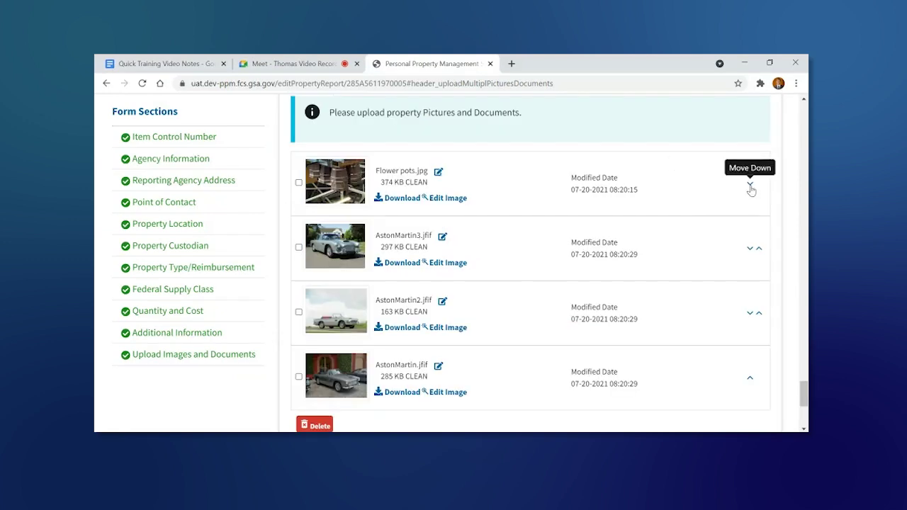
click(750, 187)
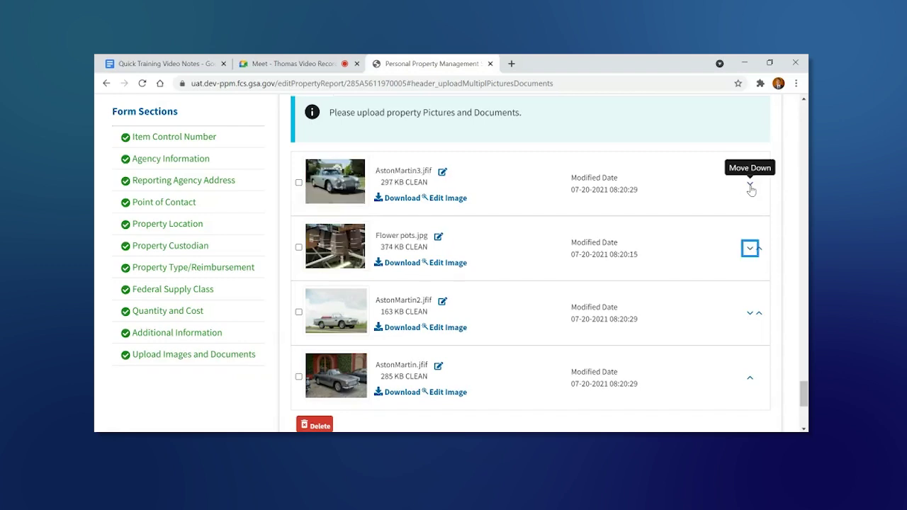
click(750, 251)
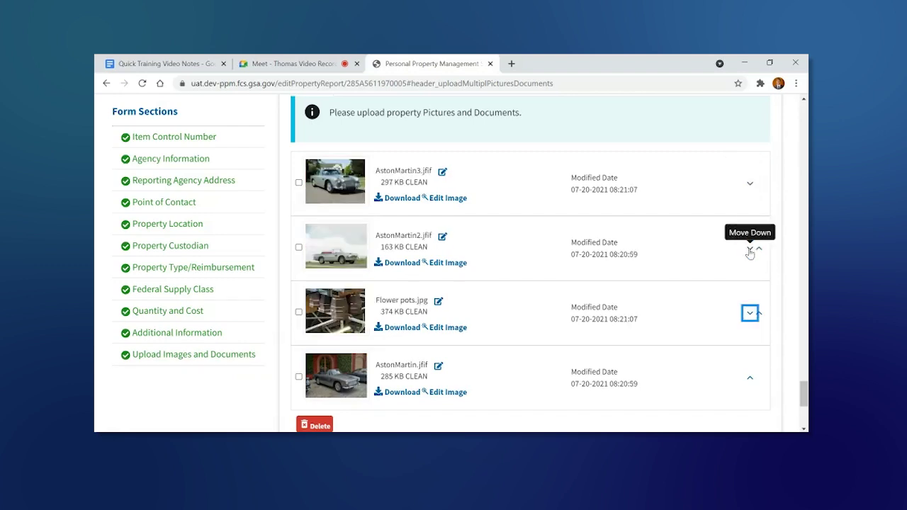
Move Flower pots.jpg to the bottom, then attach sample document.docx from the Documents folder
click(751, 314)
scroll(750, 313, up, 1)
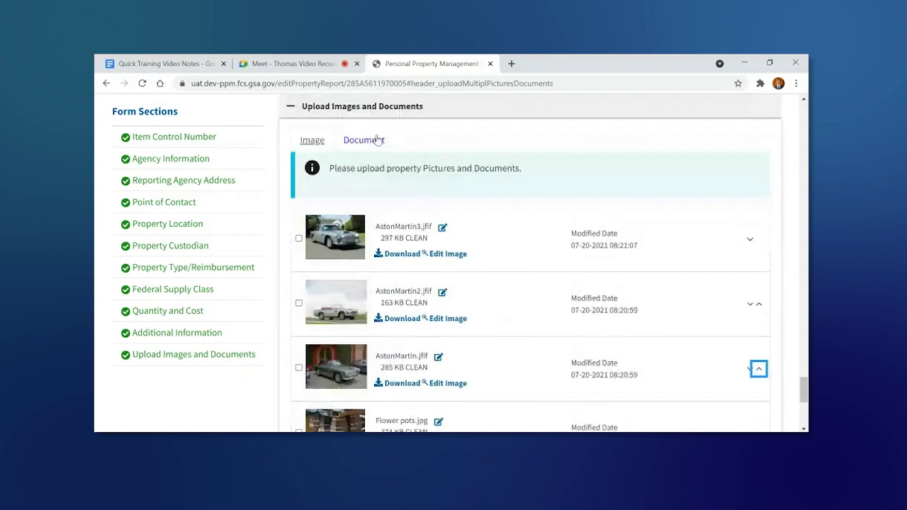
click(363, 140)
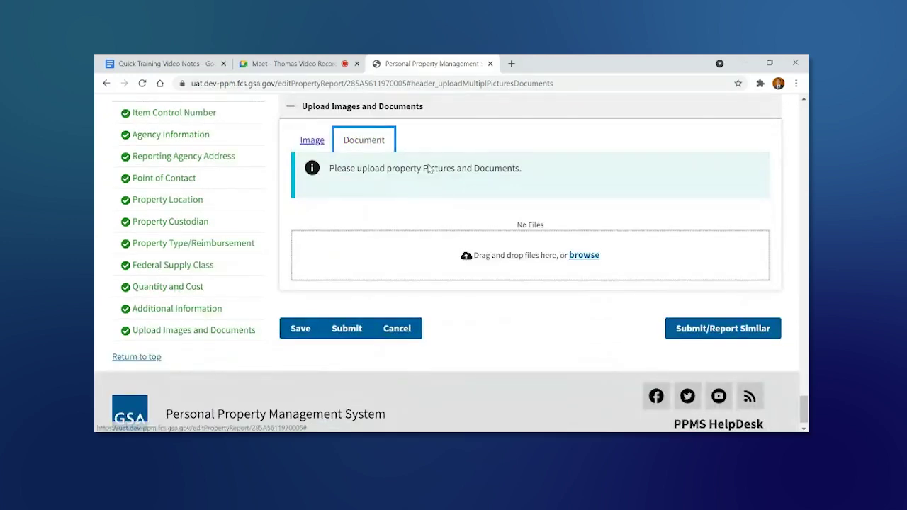
click(593, 256)
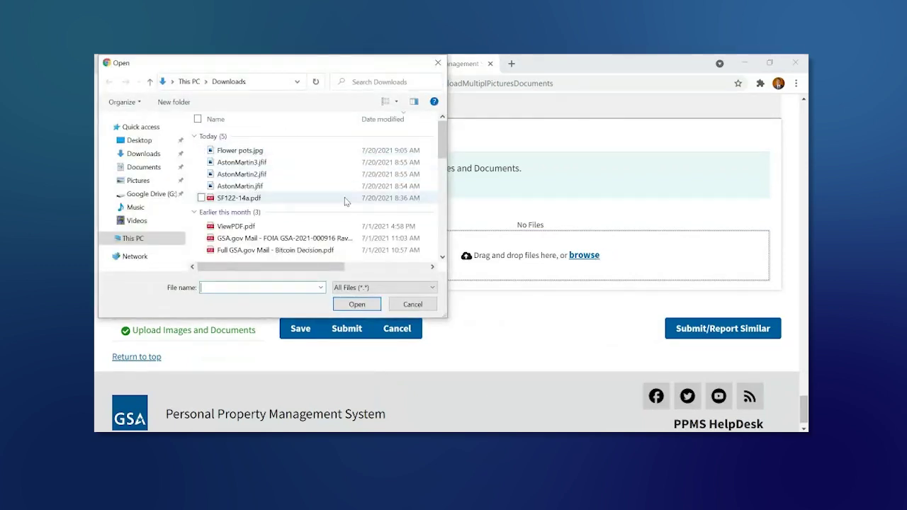
click(156, 170)
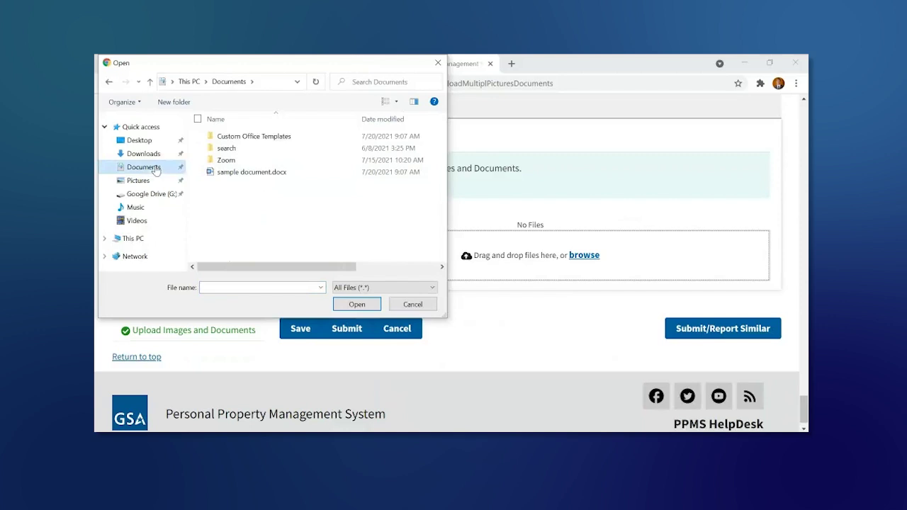
click(220, 176)
click(357, 304)
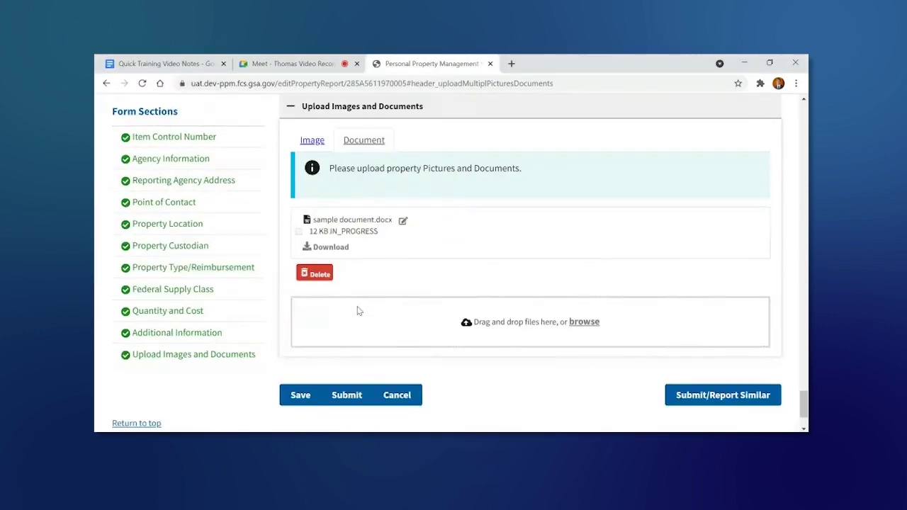
Rename the attached document to 'flower pots' and save the property report
click(403, 222)
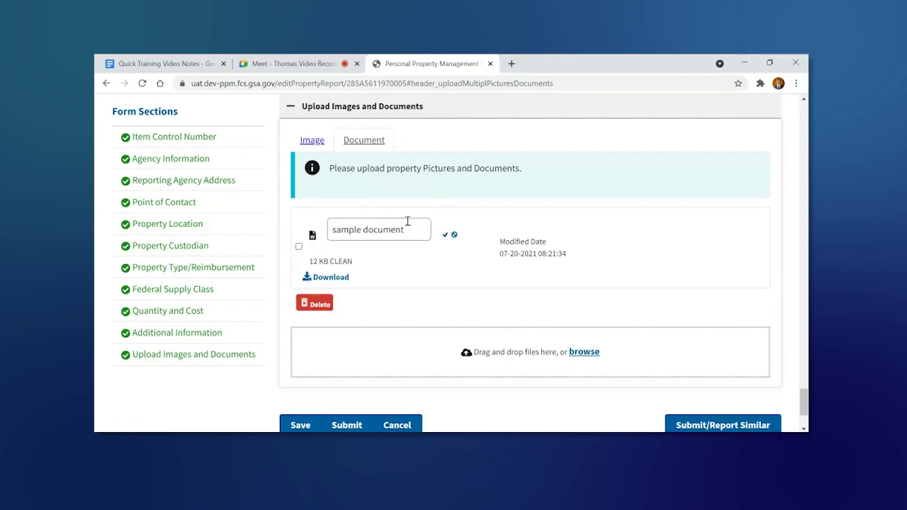
drag(411, 233, 330, 229)
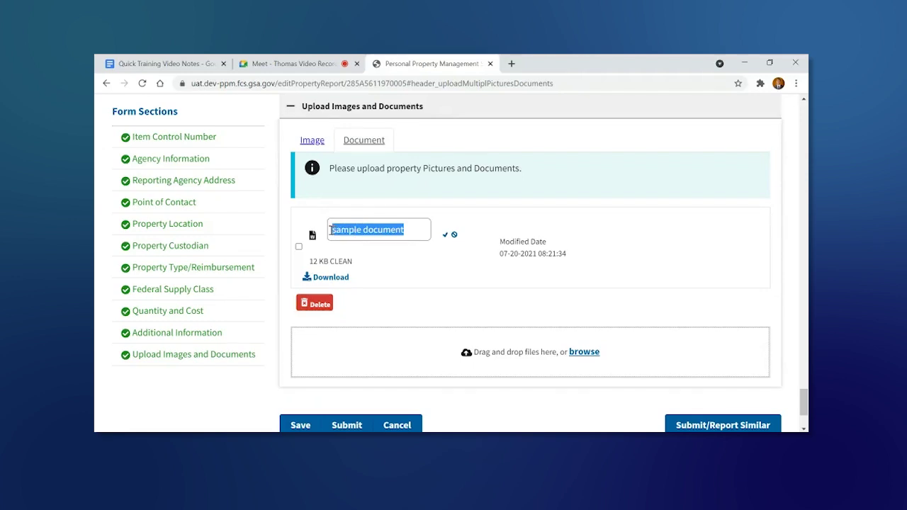
text(flower pots)
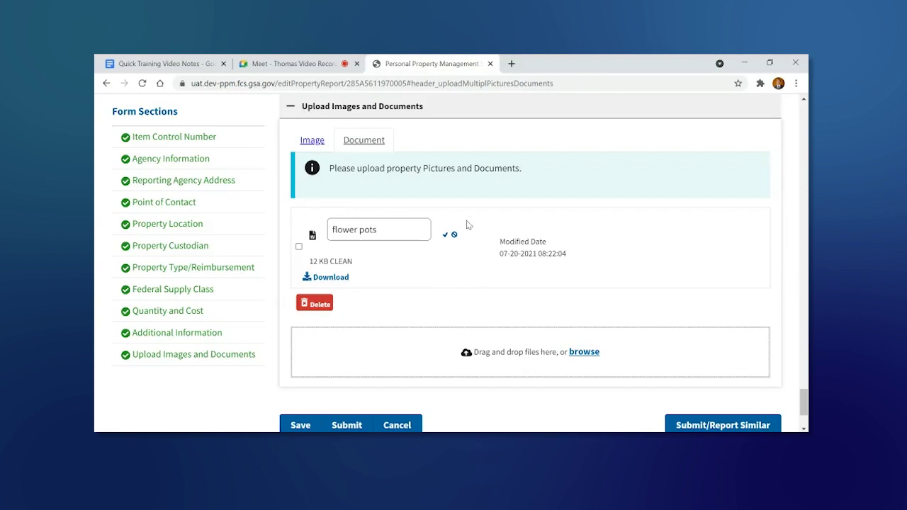
scroll(454, 256, down, 1)
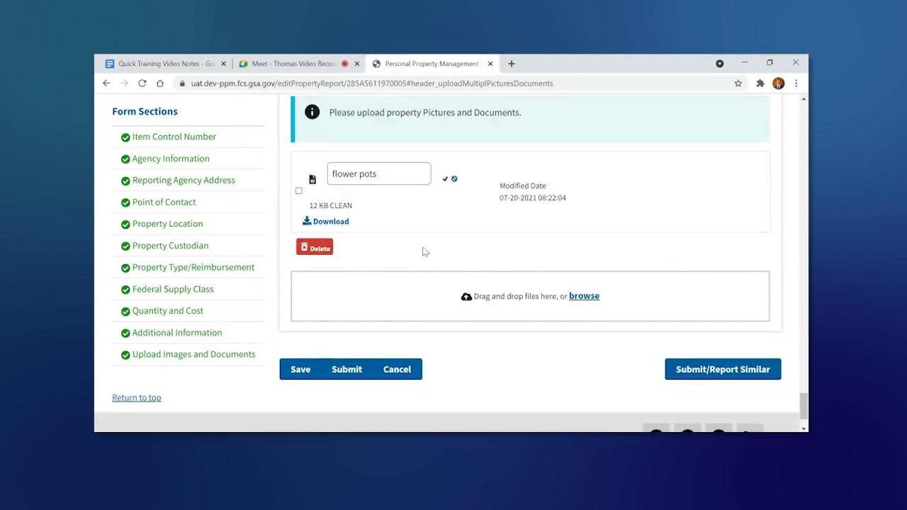
click(298, 372)
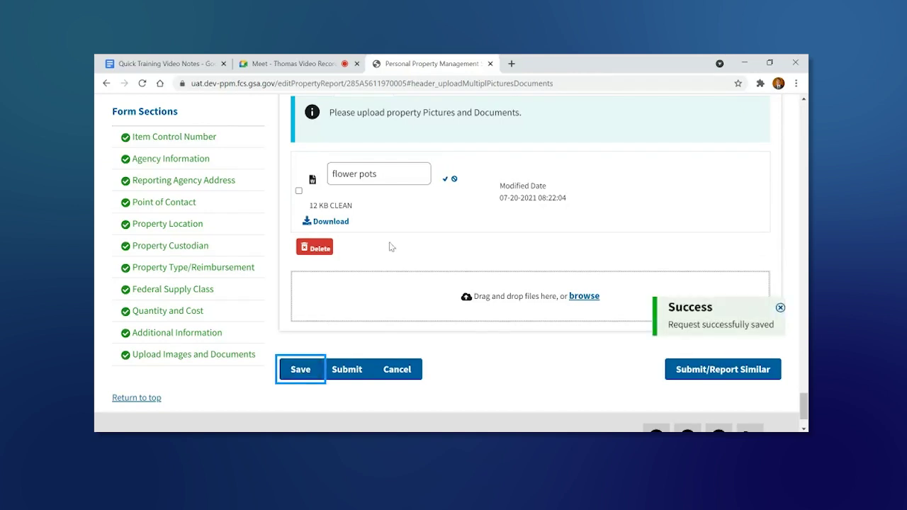